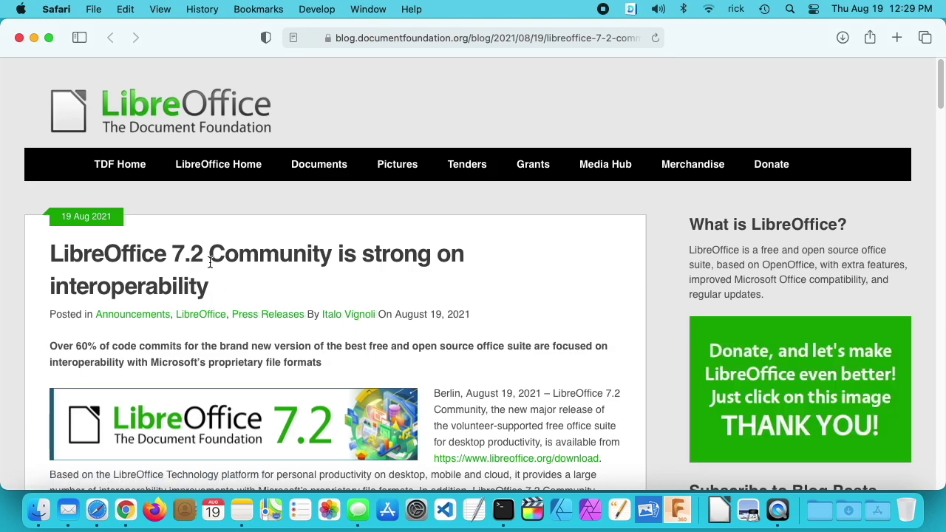
Follow the release post's Apple Silicon link and download LibreOffice_7.2.0_MacOS_aarch64.dmg
scroll(492, 323, "down", 5)
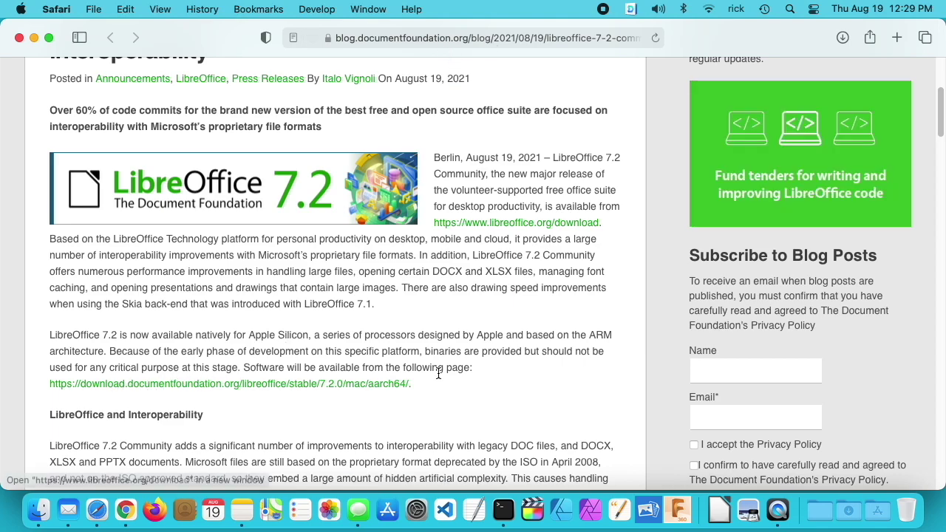
left_click(318, 385)
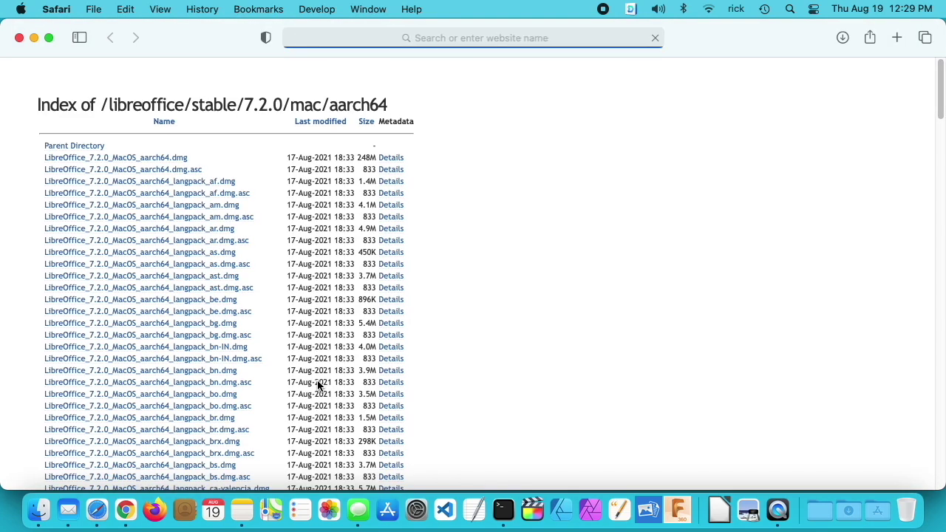
scroll(168, 312, "down", 20)
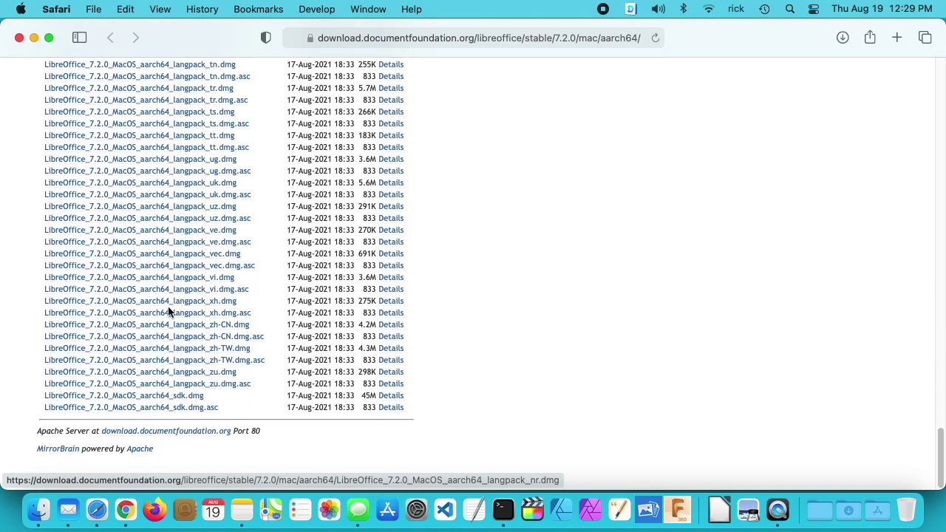
scroll(168, 312, "up", 5)
scroll(168, 312, "up", 20)
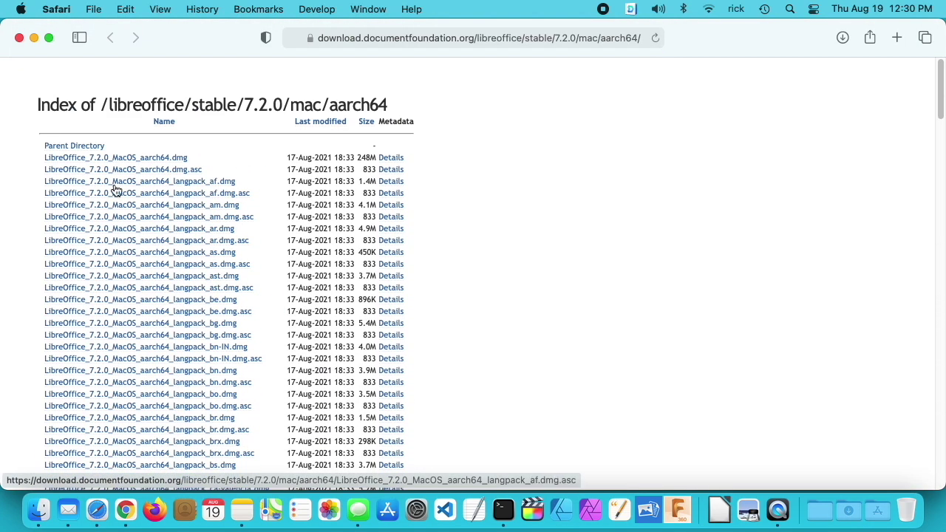
left_click(70, 159)
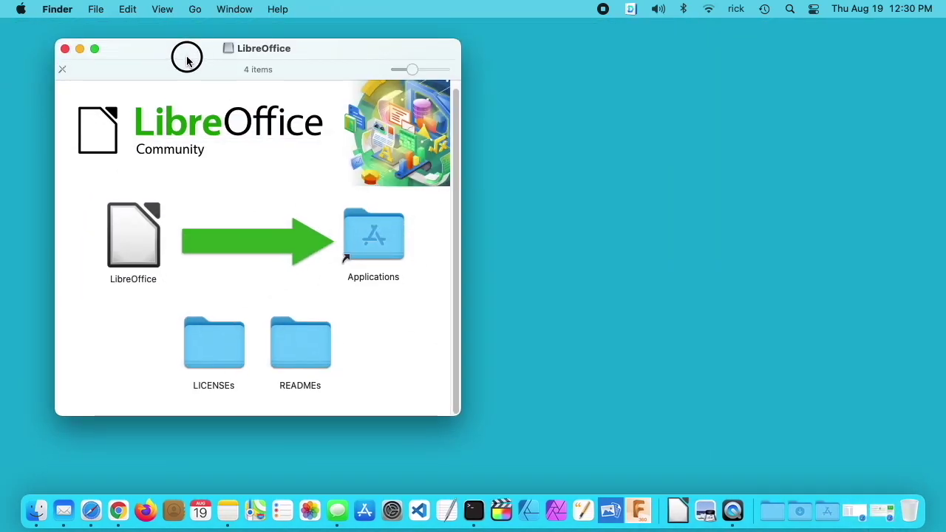
Launch the installed LibreOffice, check its version information, and quit it
left_click(684, 522)
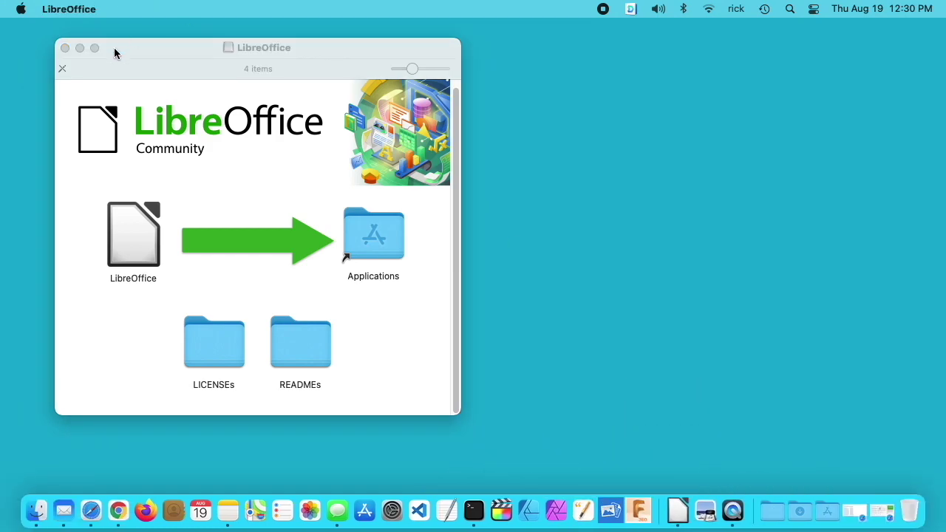
left_click(70, 9)
left_click(83, 31)
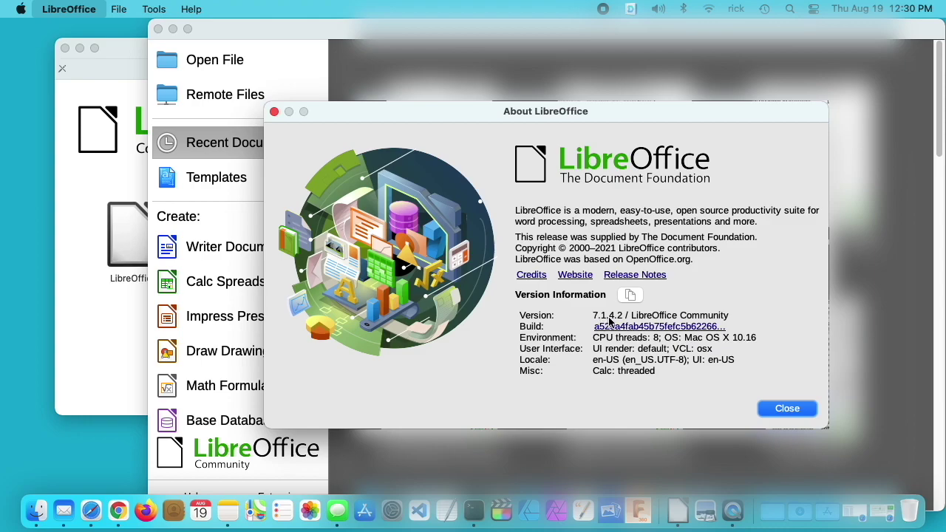
key("Escape")
left_click(69, 9)
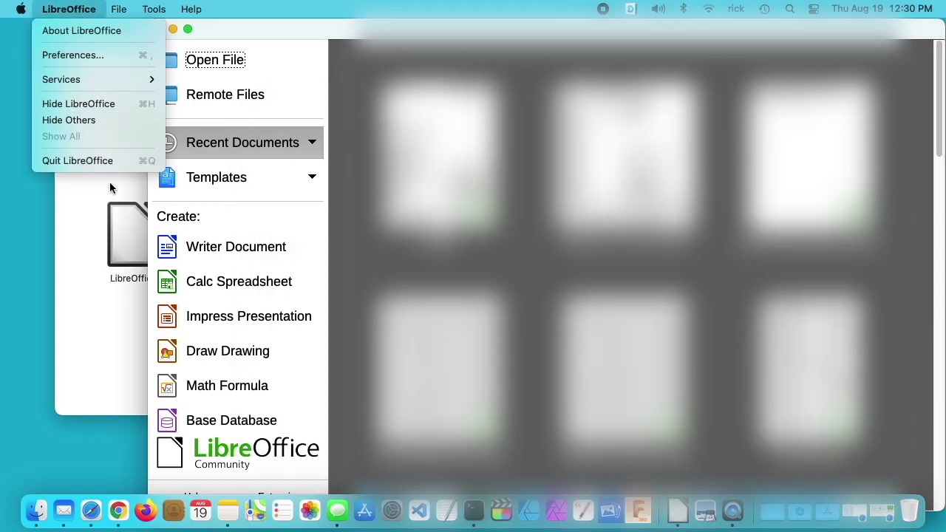
left_click(31, 5)
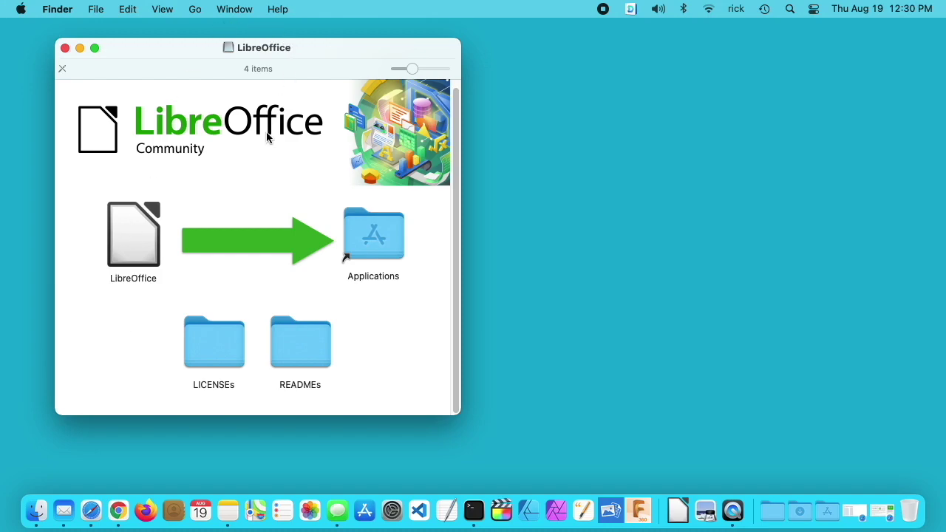
Copy LibreOffice into the Applications folder, replacing the older copy, and launch the new version
left_click_drag(147, 250, 393, 257)
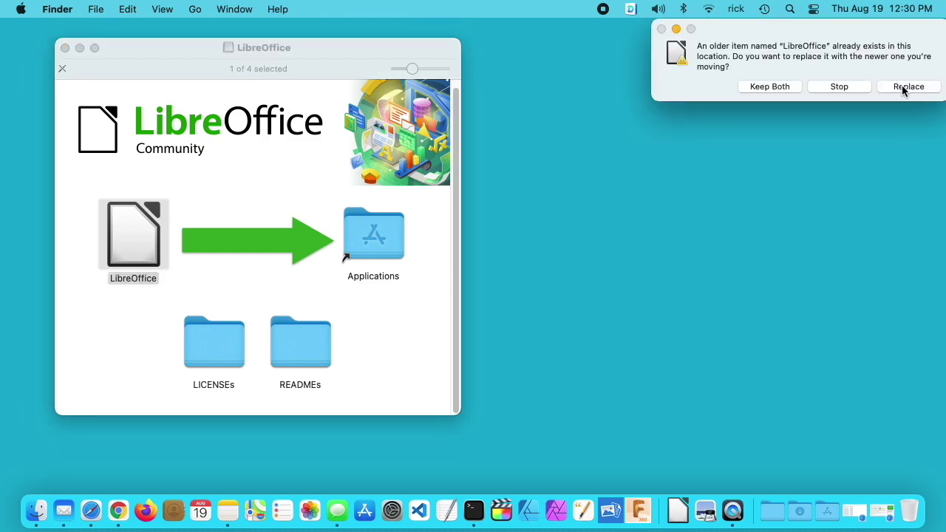
left_click(905, 88)
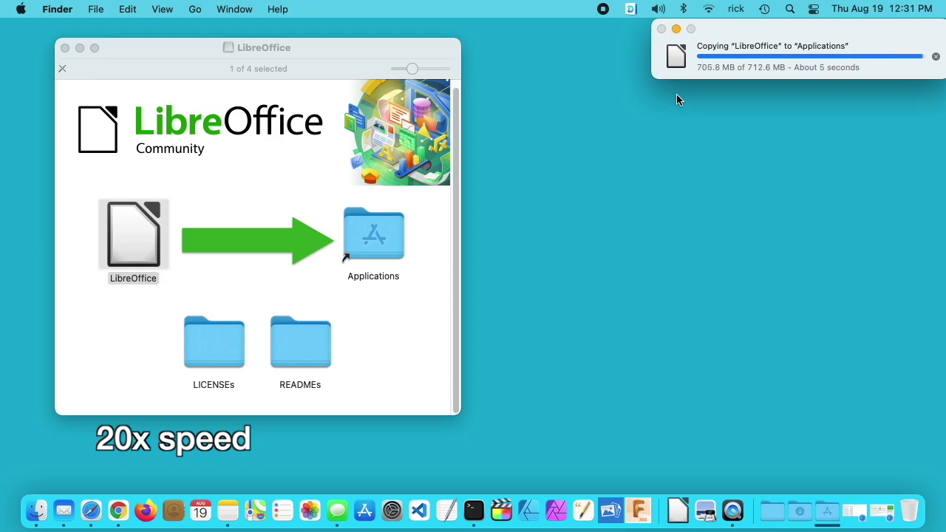
left_click(671, 508)
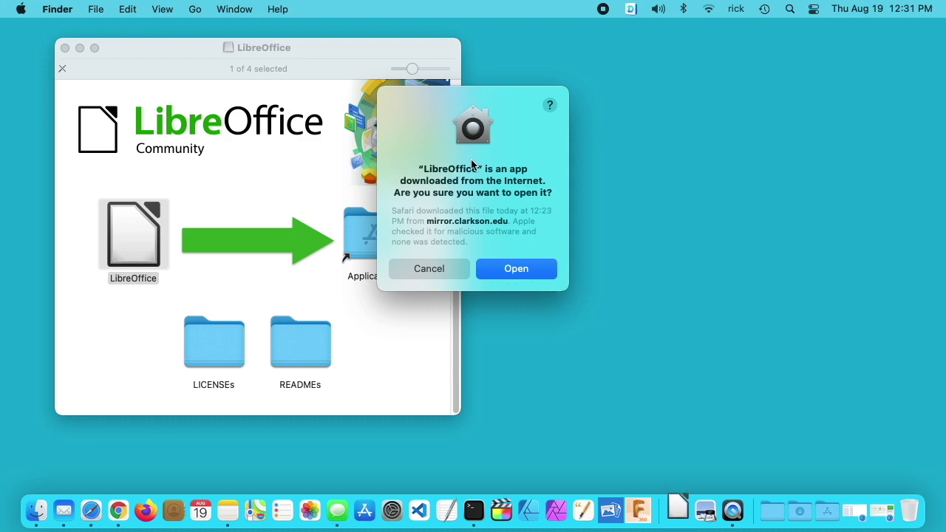
left_click(515, 269)
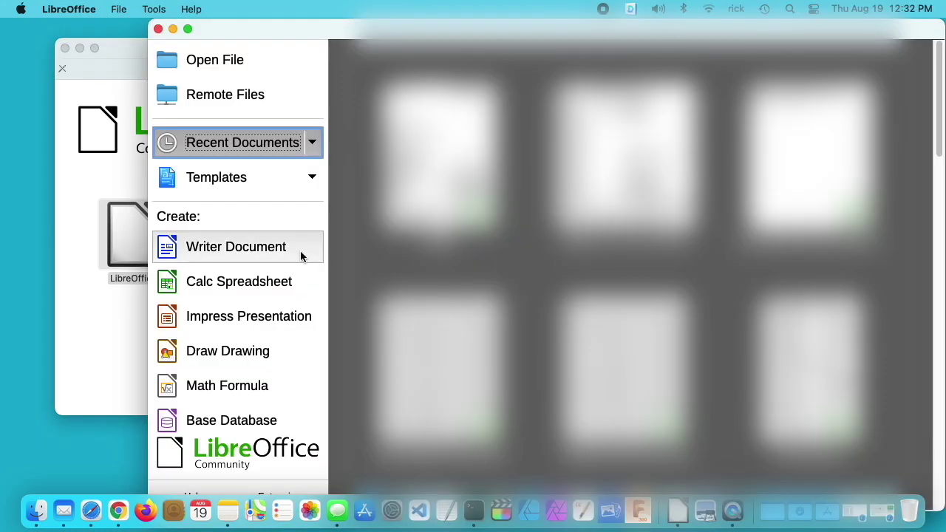
Create a new Calc spreadsheet
left_click(241, 281)
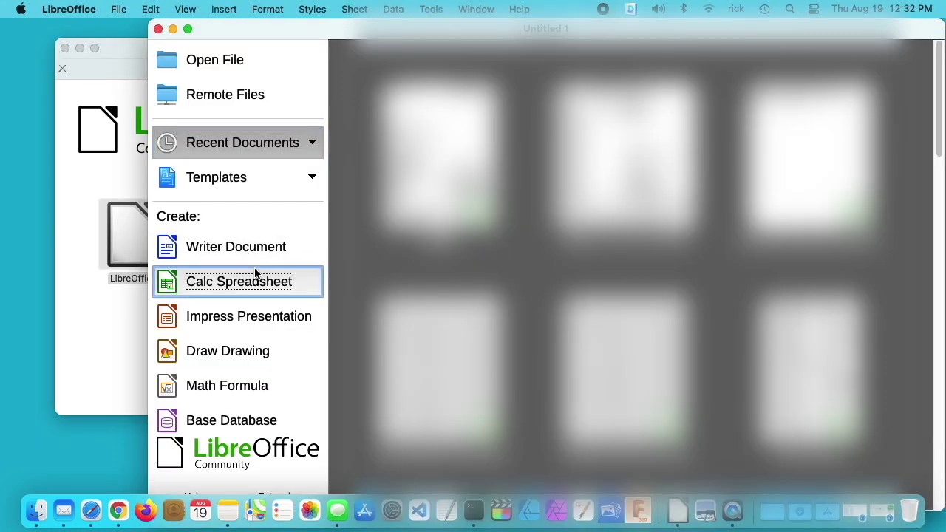
left_click(901, 133)
left_click(901, 130)
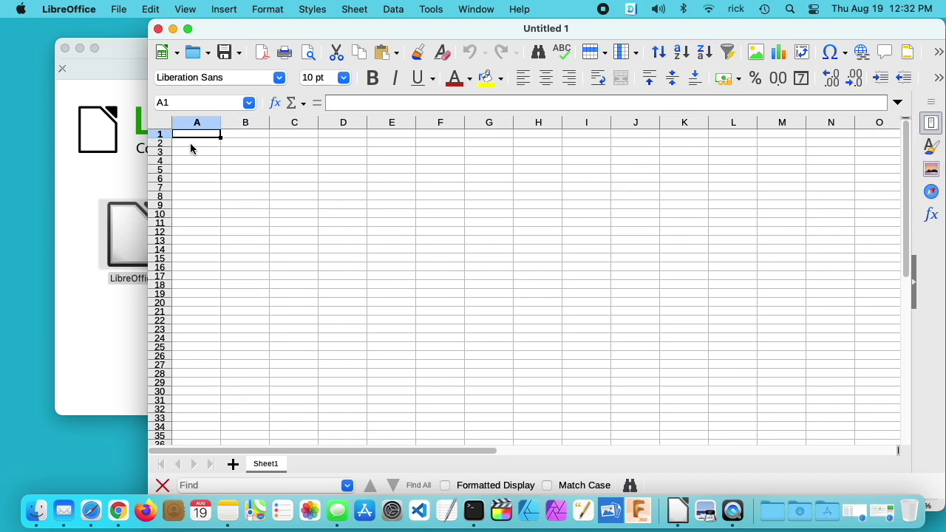
Enter the numbers 1 to 7 down column A in cells A1 to A7
type("1")
key("Return")
type("2")
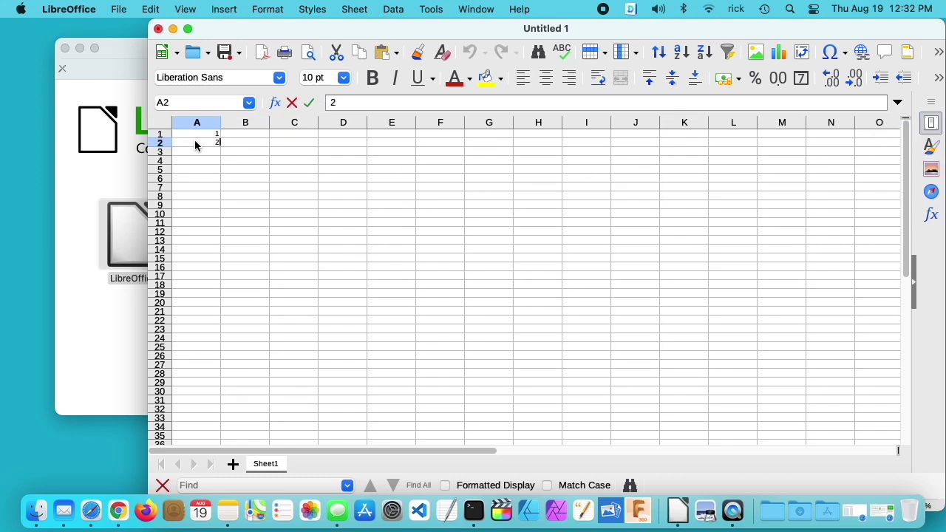
key("Return")
type("3")
key("Return")
type("4")
key("Return")
type("5")
key("Return")
type("6")
key("Return")
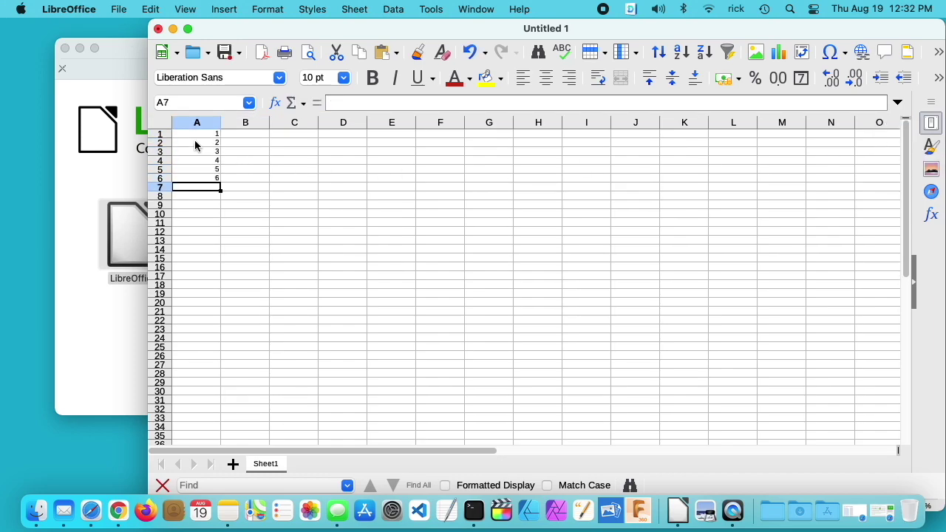
type("7")
key("Return")
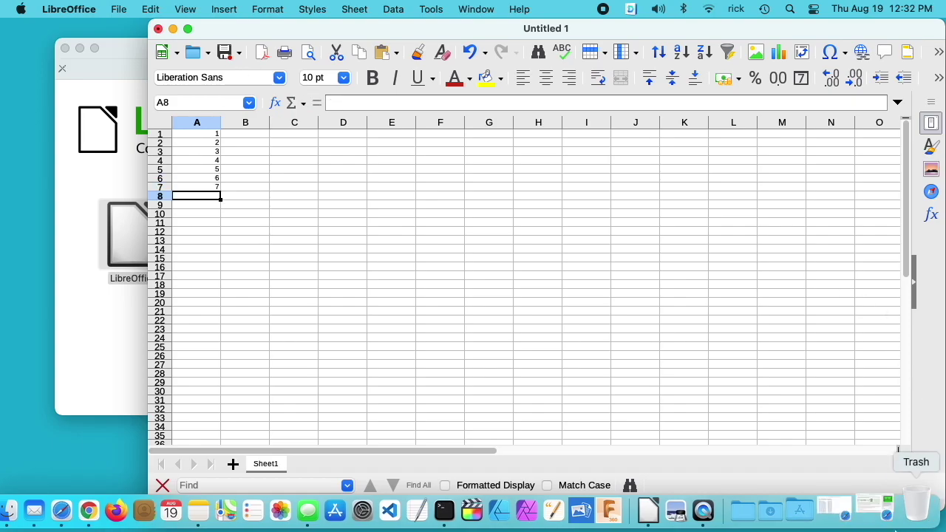
Extend the number series from A1 down to row 32 and across to column N
left_click(699, 491)
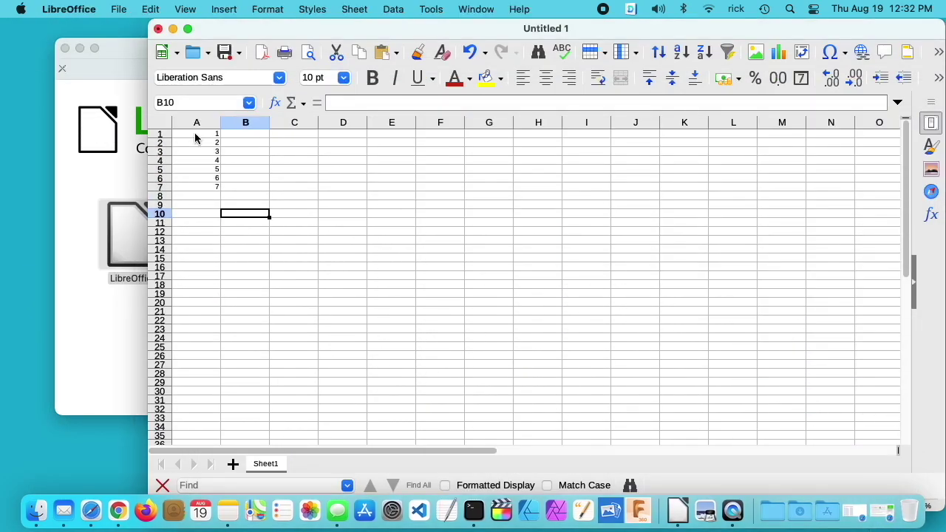
left_click_drag(197, 138, 856, 413)
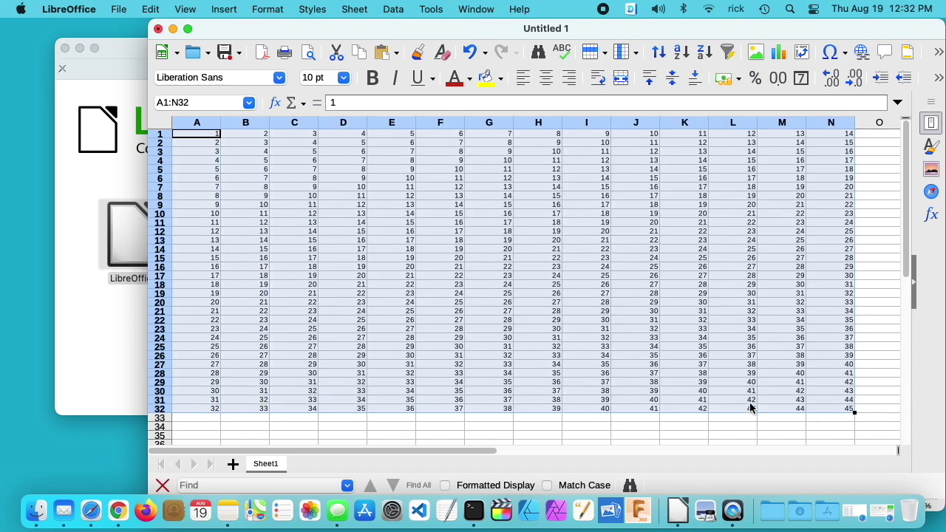
left_click(268, 208)
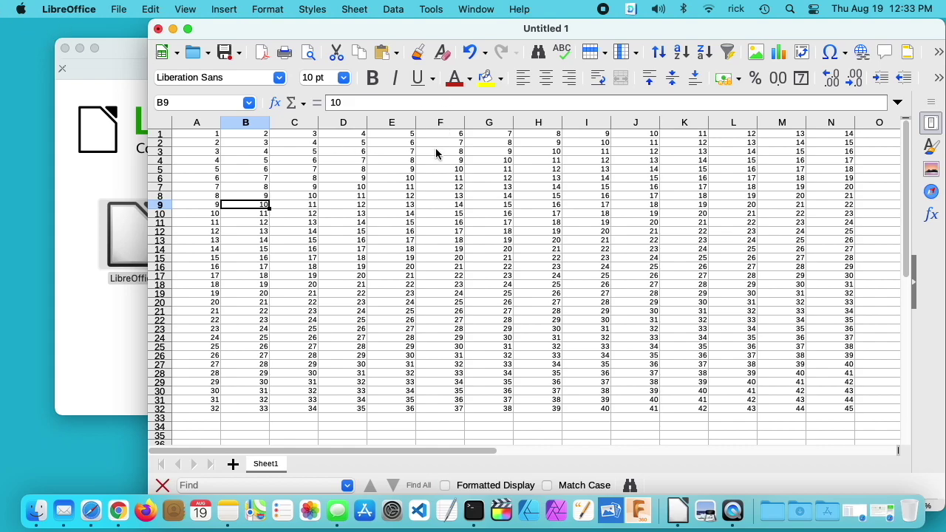
Open the Mac's system report and list the installed applications in its Software section
left_click(20, 9)
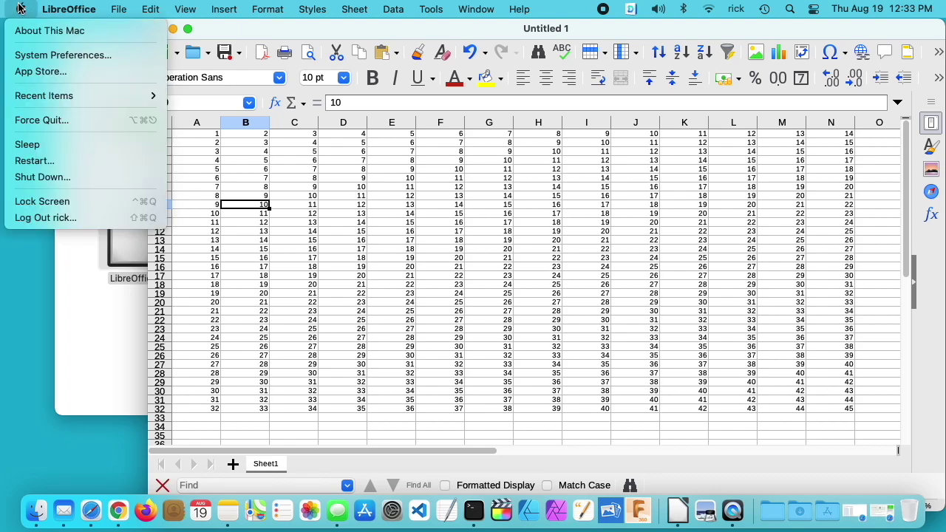
left_click(22, 30)
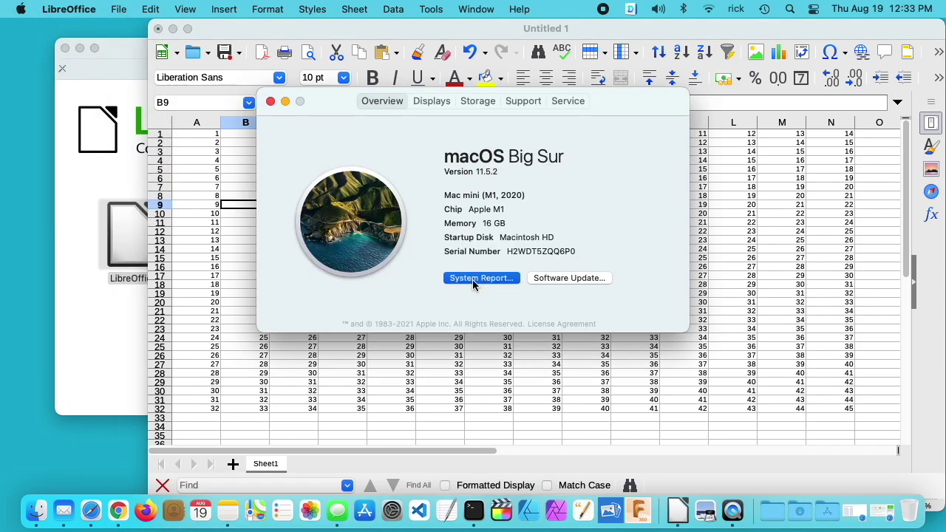
left_click(473, 279)
left_click(82, 421)
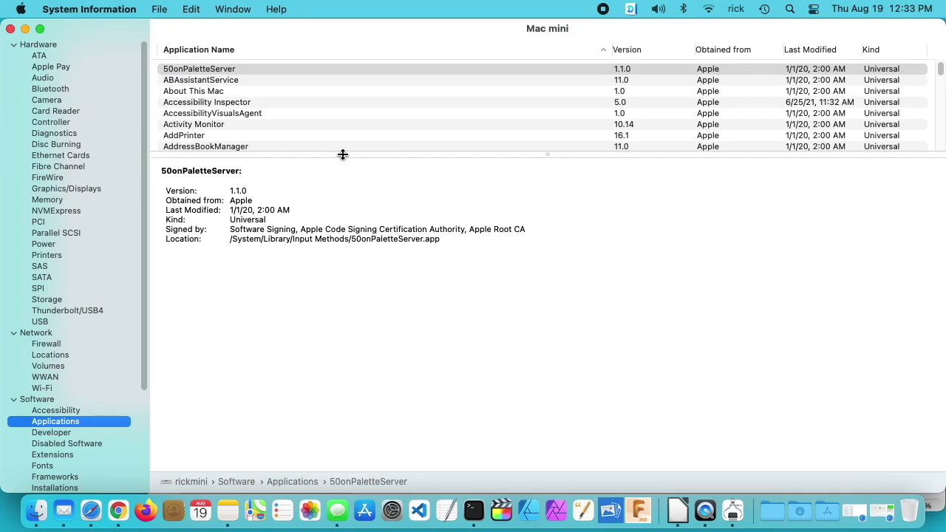
Enlarge the application list and view the details and kind of LibreOffice
left_click_drag(342, 155, 342, 311)
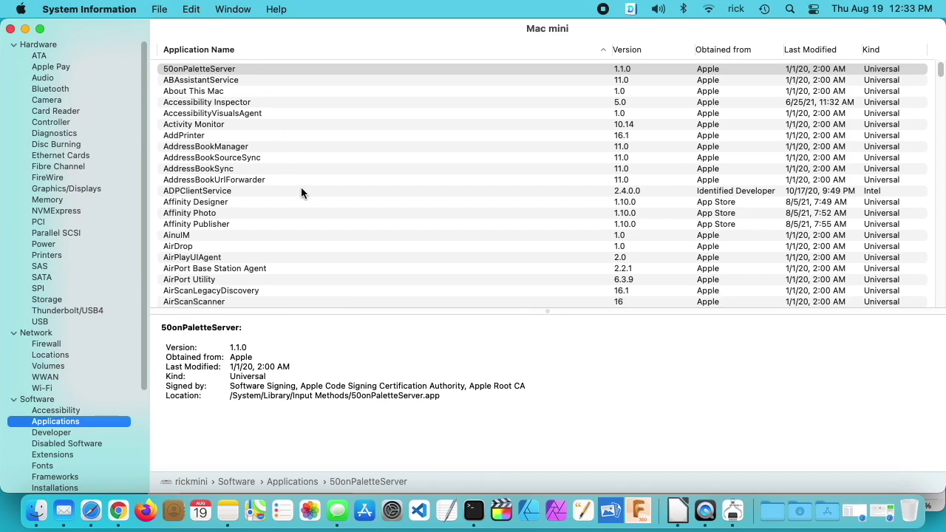
scroll(299, 223, "down", 15)
scroll(298, 222, "down", 10)
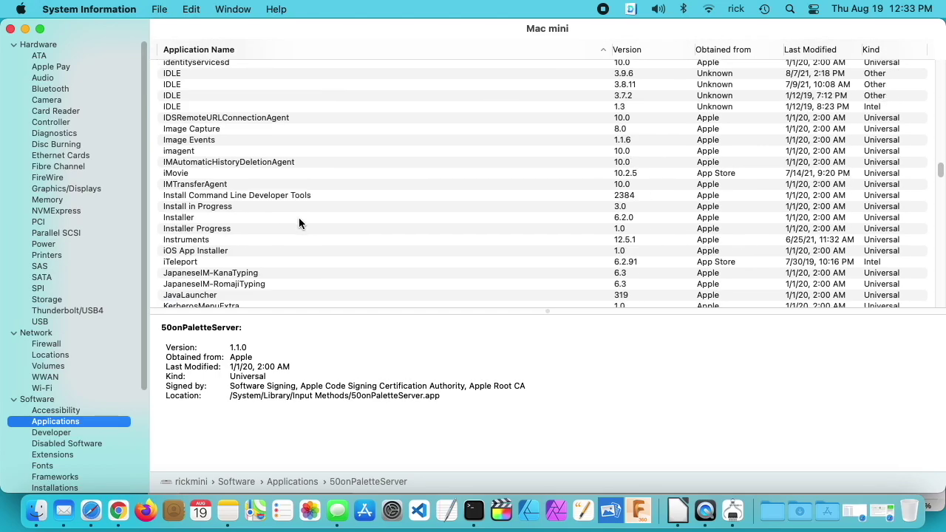
scroll(280, 218, "down", 6)
left_click(887, 180)
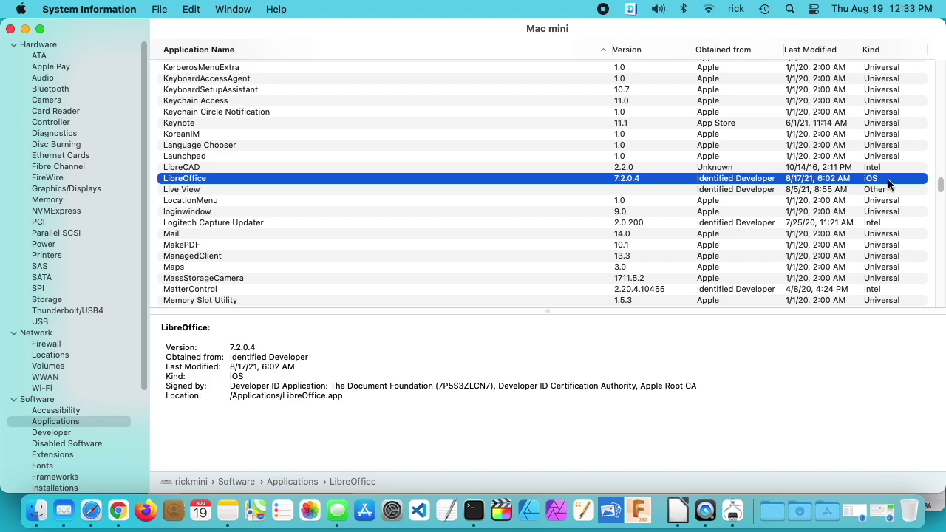
Sort the applications by kind and look through the Intel, iOS, Other and Universal groups
left_click(890, 50)
scroll(891, 171, "up", 20)
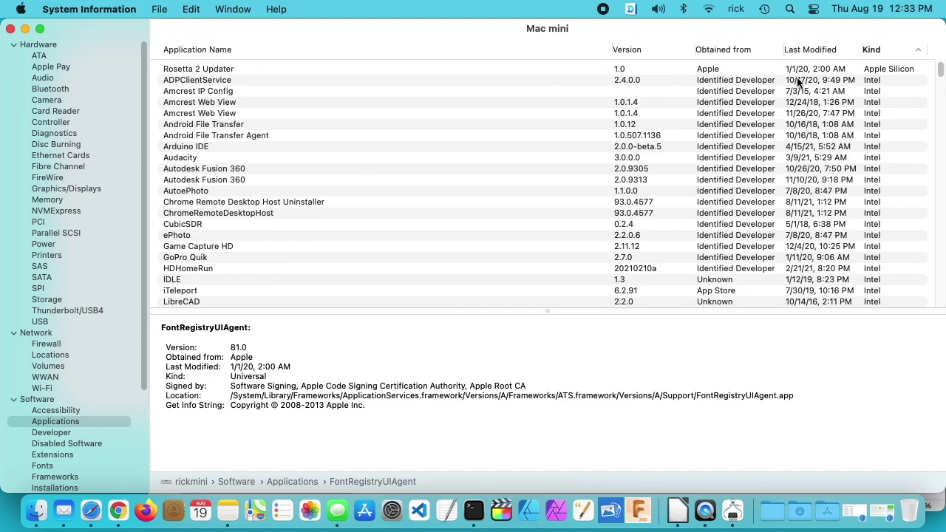
scroll(884, 130, "down", 20)
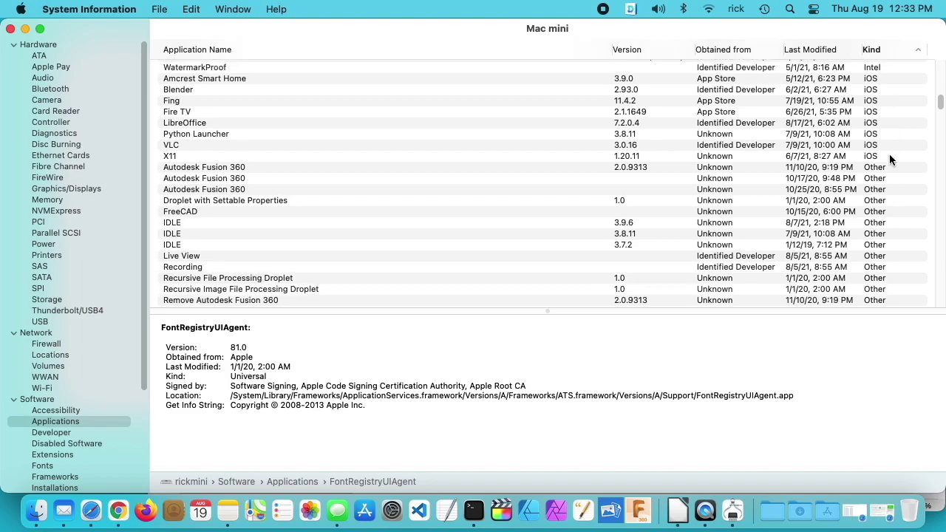
scroll(890, 157, "down", 6)
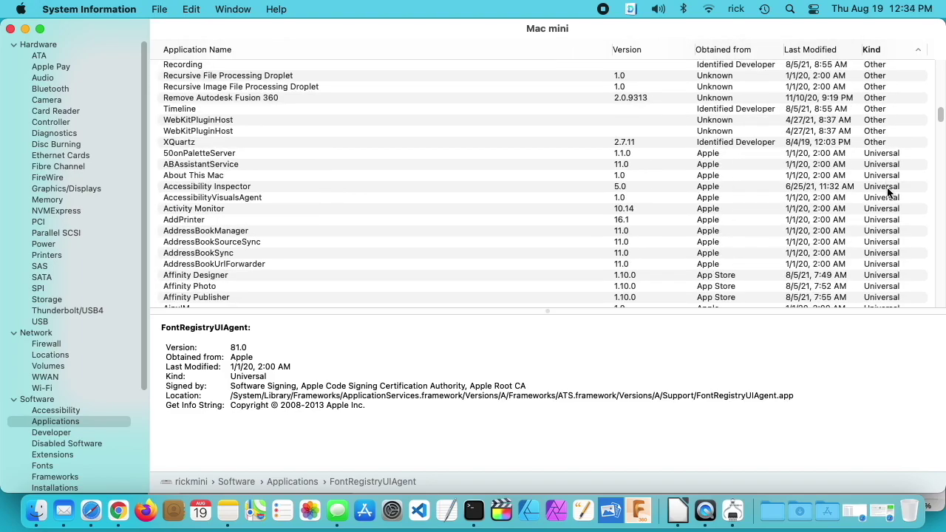
scroll(890, 159, "down", 13)
scroll(889, 192, "down", 18)
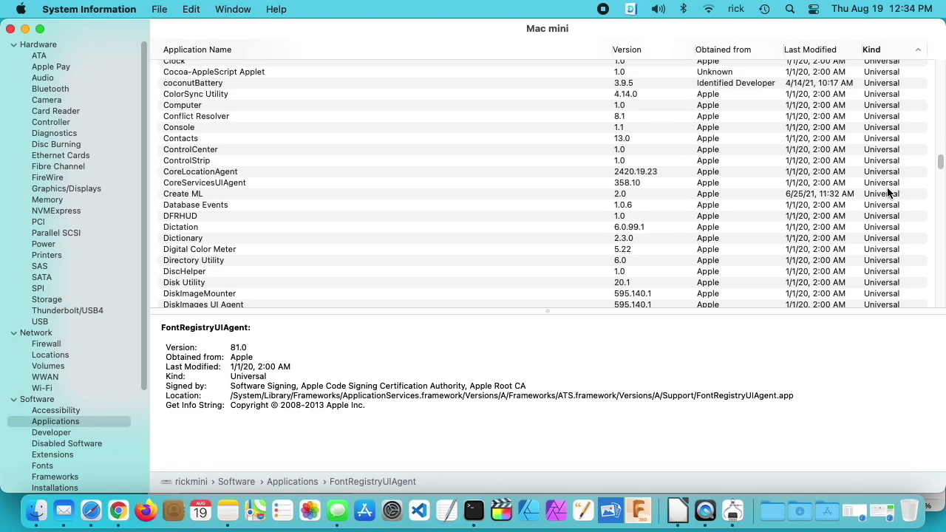
scroll(896, 155, "up", 20)
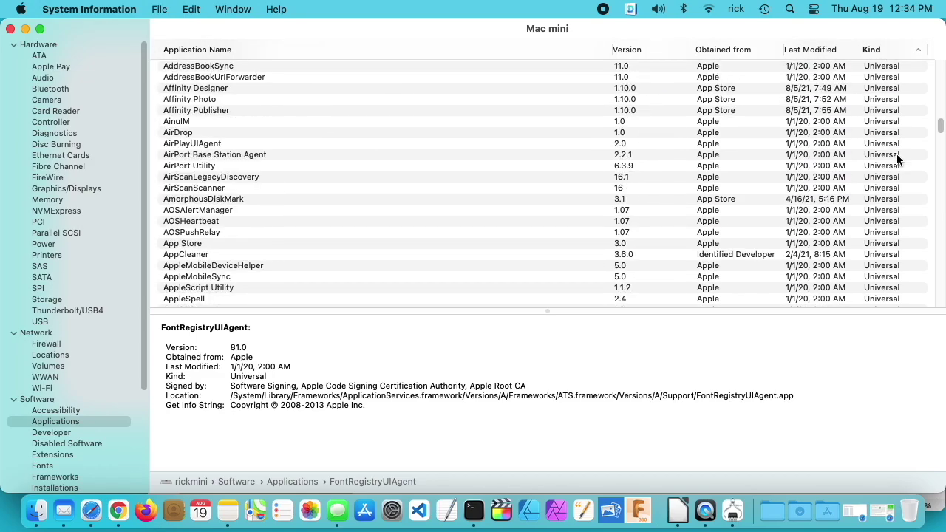
Compare the details of the iOS-kind applications Amcrest Smart Home, Blender and LibreOffice
left_click(195, 130)
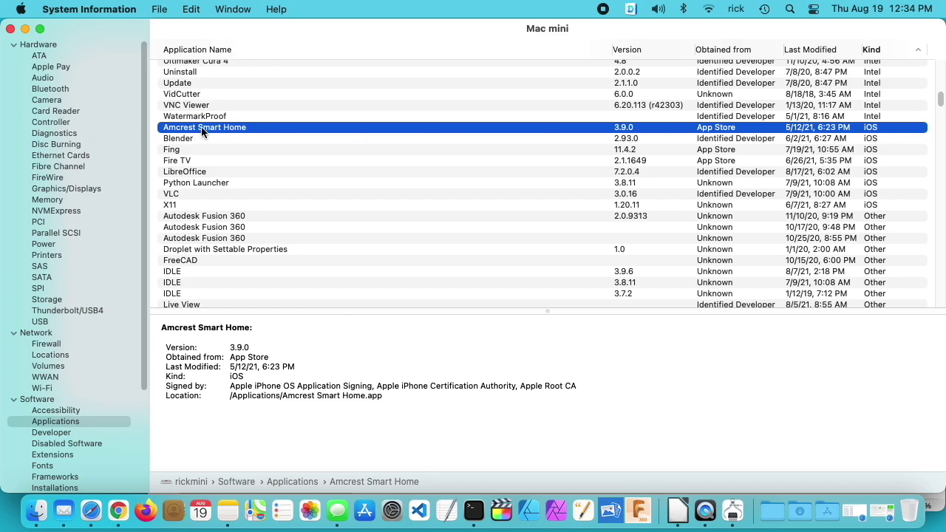
left_click(176, 140)
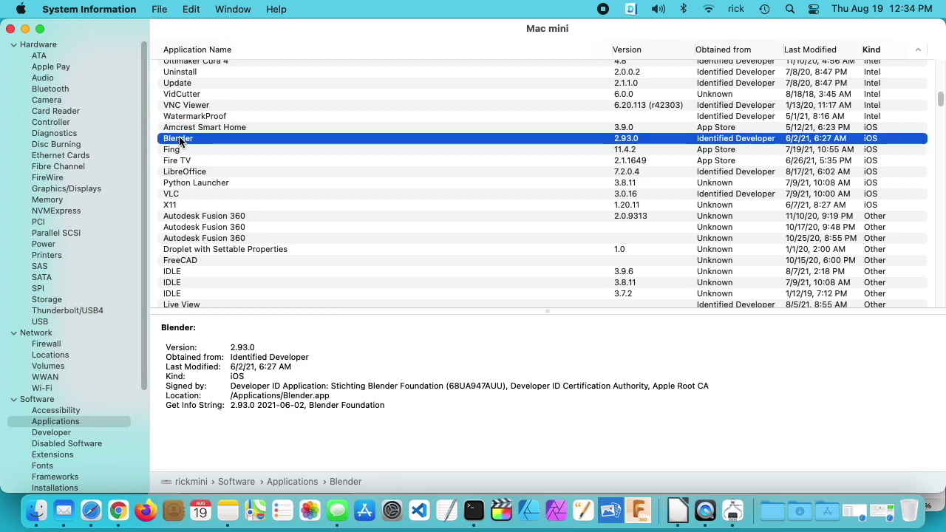
left_click(185, 173)
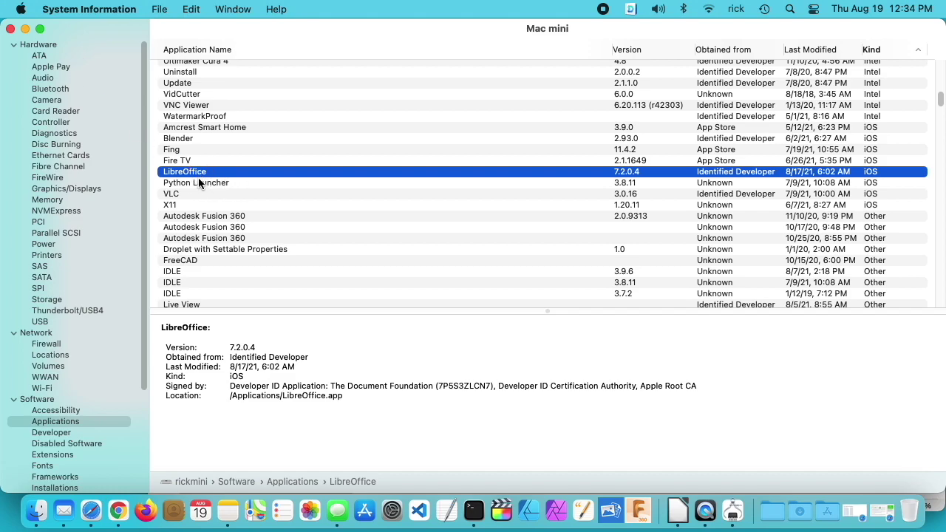
Close the system report, return to LibreOffice and check its version information in the About window
left_click_drag(79, 30, 107, 29)
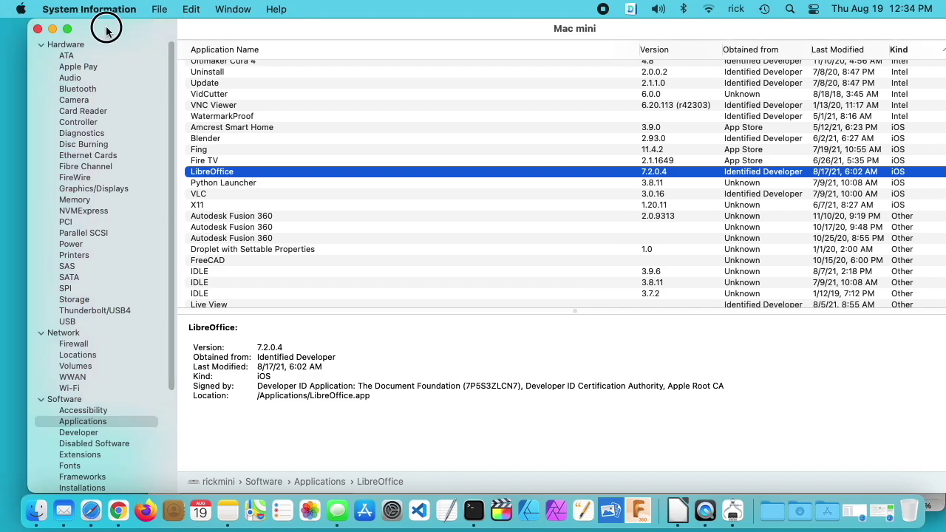
left_click(37, 28)
left_click(269, 99)
left_click(69, 9)
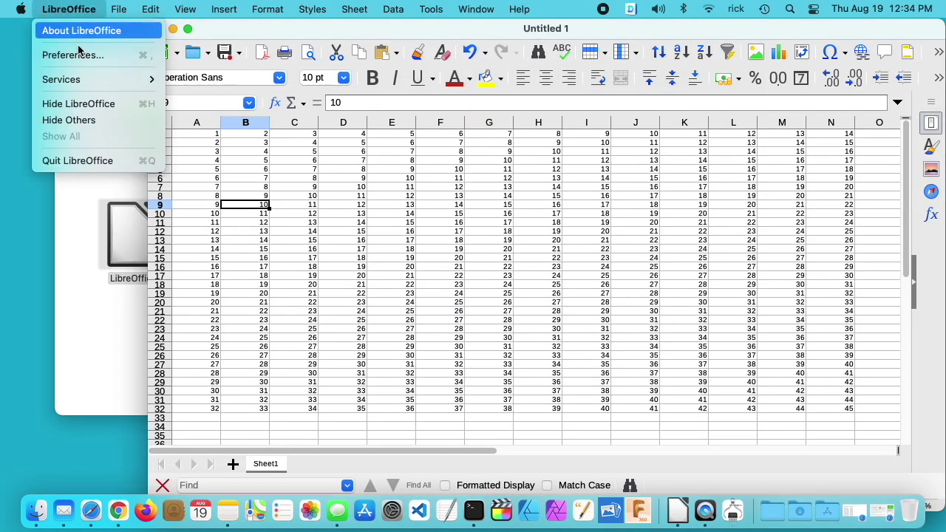
left_click(82, 31)
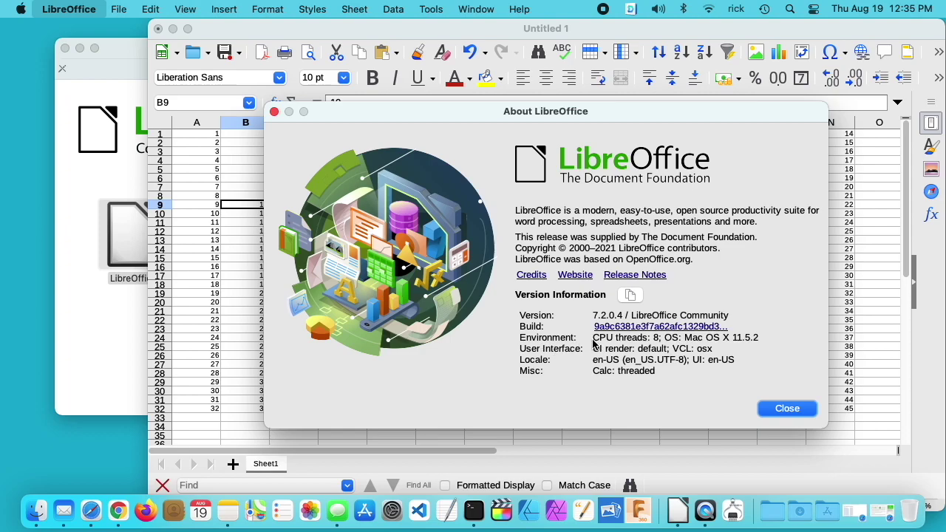
left_click(787, 409)
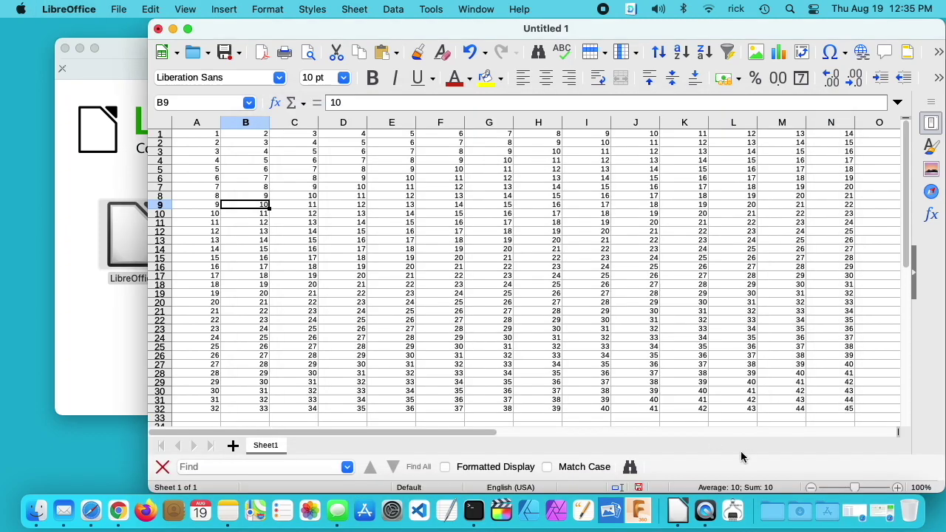
Open the Applications folder in Finder and check the application kind in LibreOffice's file info
left_click(805, 480)
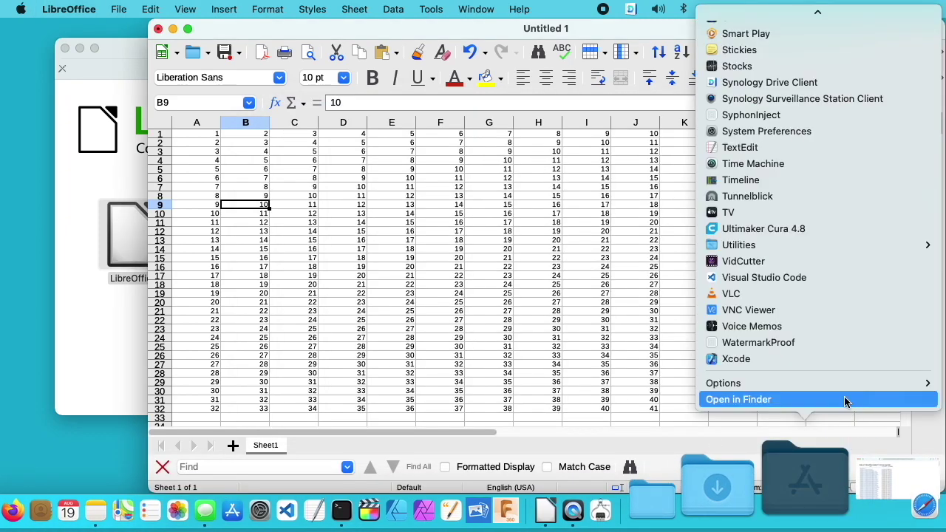
left_click(845, 399)
scroll(454, 289, "down", 15)
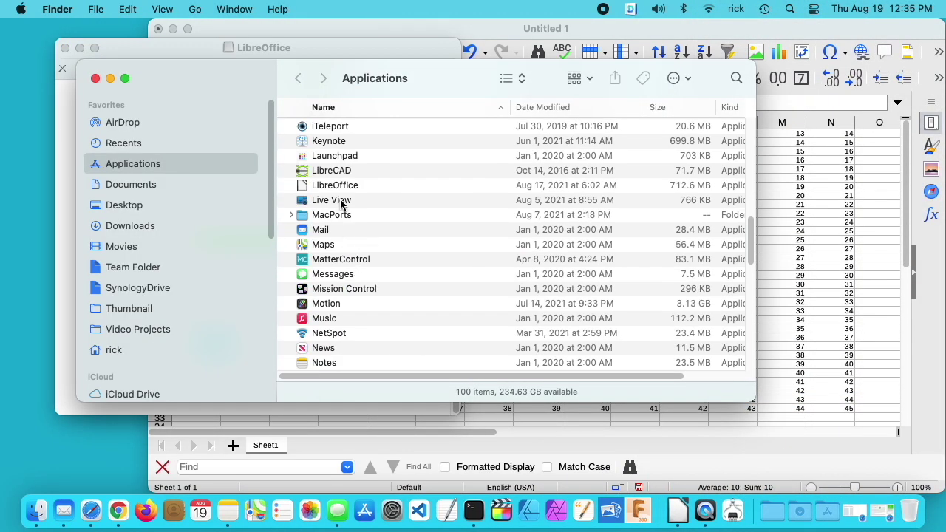
right_click(342, 186)
left_click(378, 248)
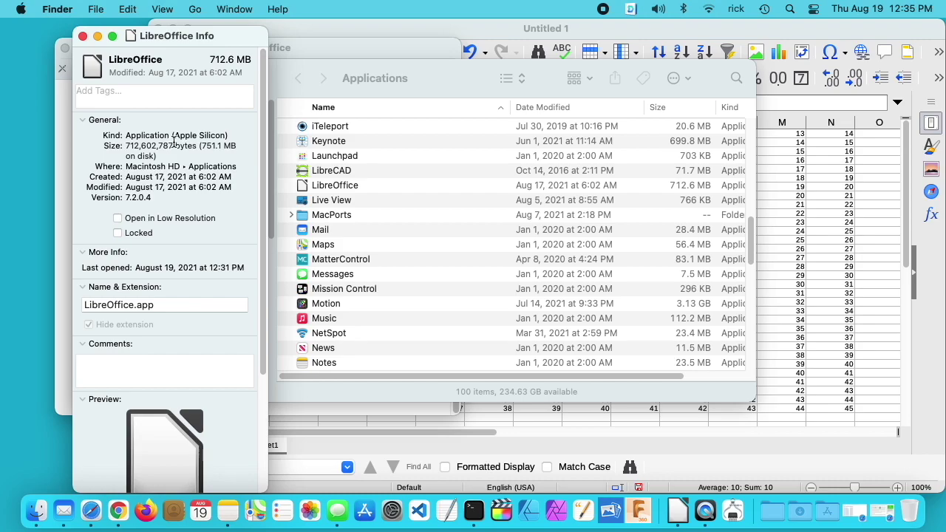
left_click_drag(173, 135, 225, 136)
Compare the file info of Amcrest Smart Home side by side with LibreOffice's, then close the info and Applications windows
scroll(360, 219, "up", 15)
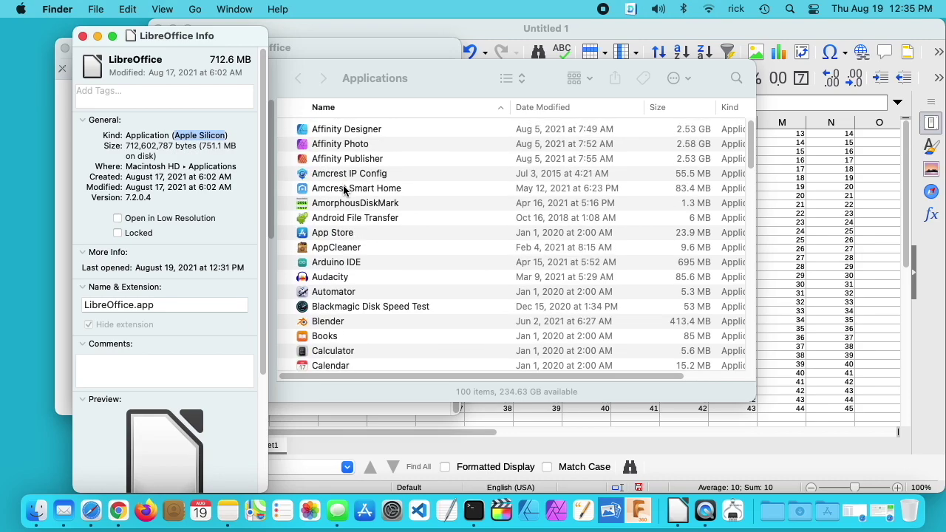
right_click(344, 189)
left_click(414, 247)
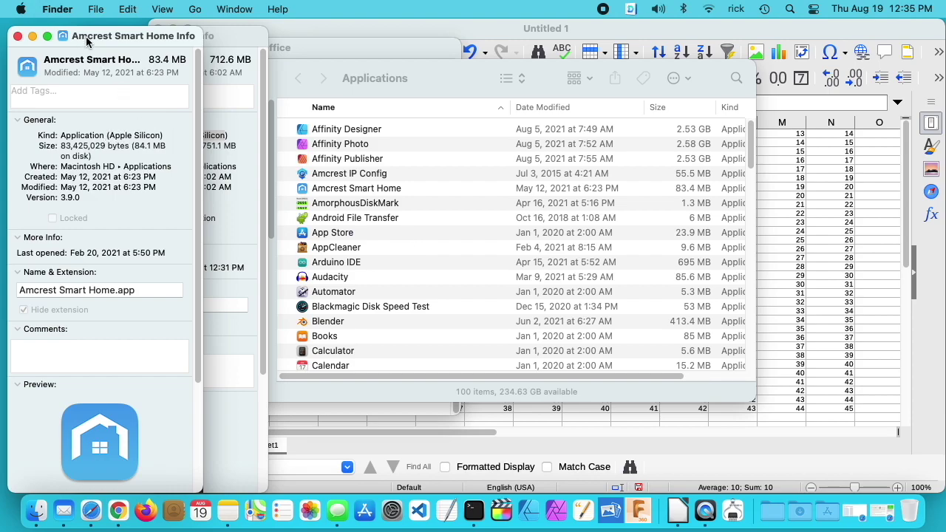
left_click_drag(88, 36, 159, 37)
left_click_drag(207, 32, 409, 33)
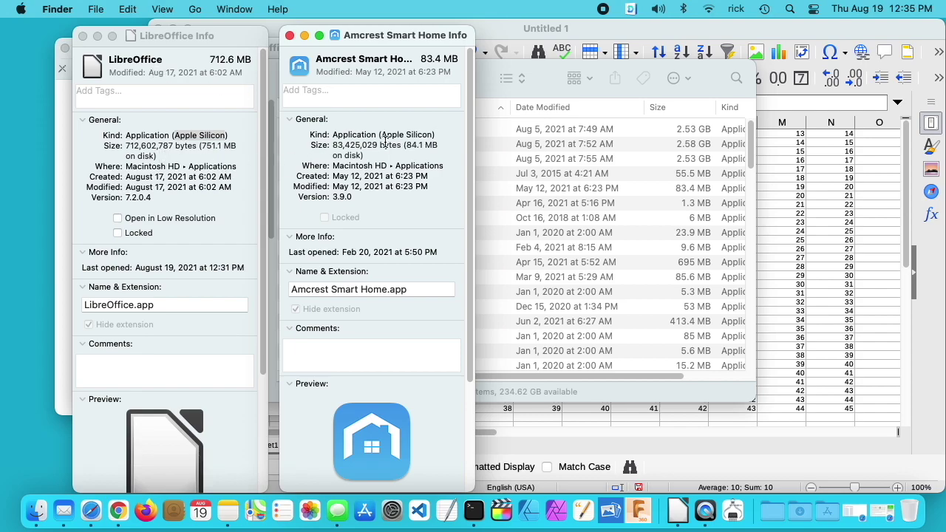
left_click(289, 37)
left_click(83, 36)
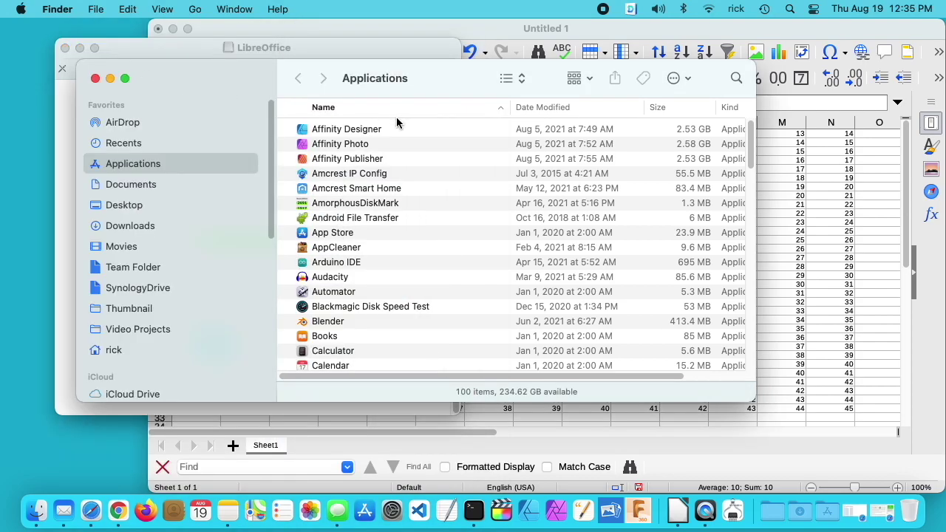
left_click(95, 78)
Return to the LibreOffice spreadsheet and create a new blank text document
left_click(289, 33)
left_click(118, 9)
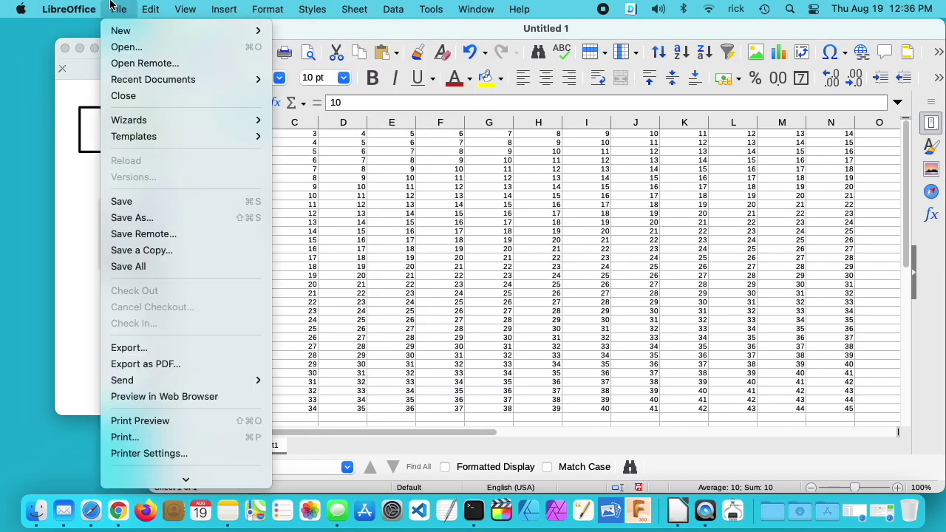
mouse_move(262, 29)
left_click(300, 31)
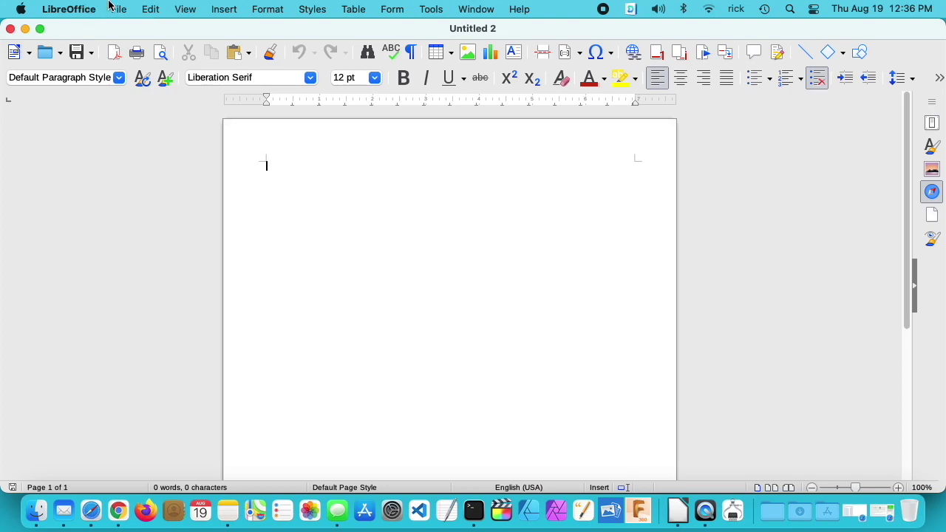
Create a new blank presentation, dismissing the template selection without choosing a template
left_click(119, 9)
mouse_move(127, 30)
left_click(309, 68)
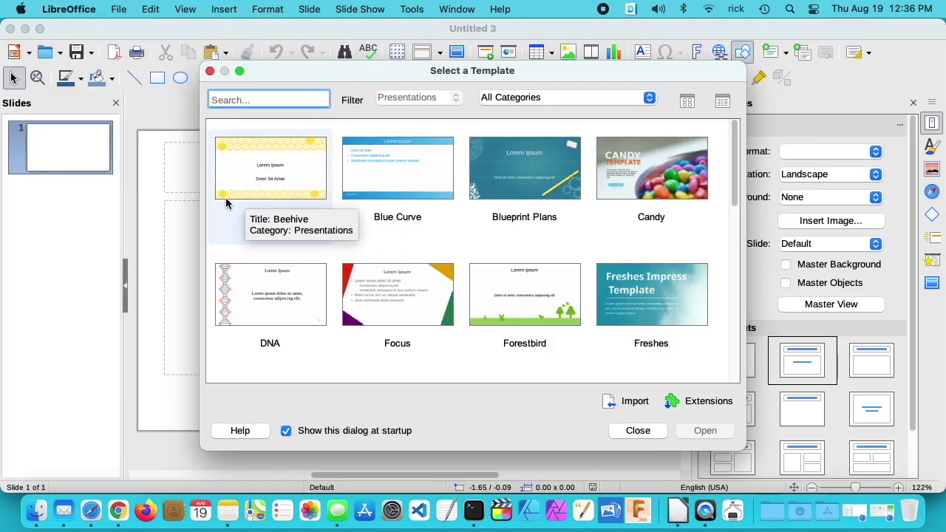
left_click(638, 430)
Switch from the presentation to the text document Untitled 2 and back to the spreadsheet Untitled 1
left_click(470, 8)
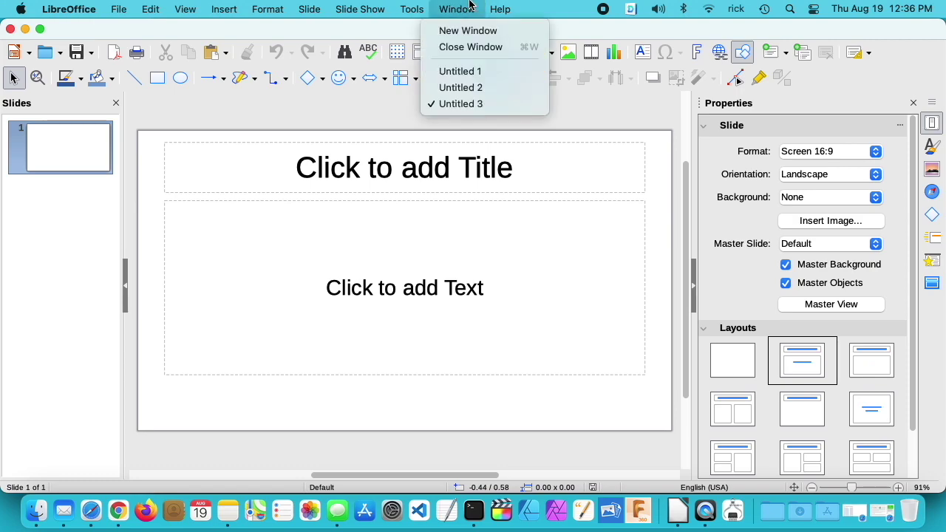
left_click(477, 87)
left_click(469, 8)
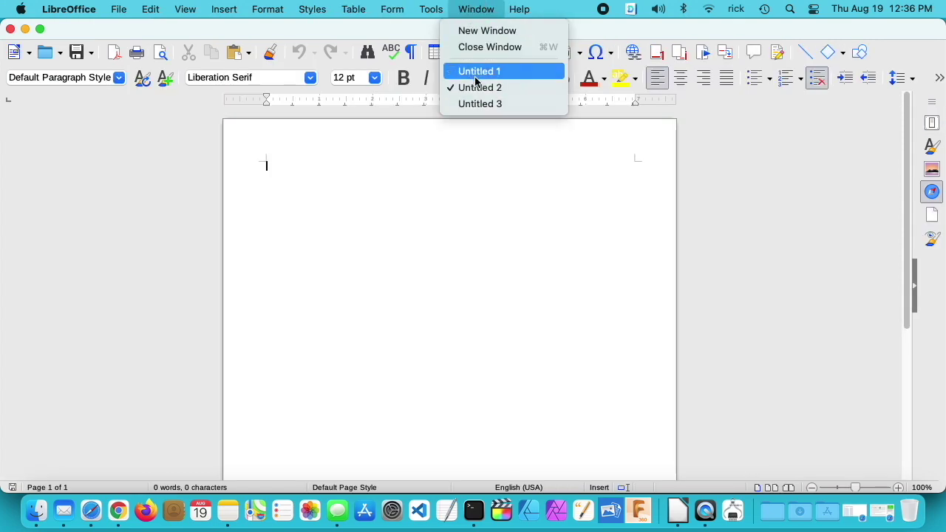
left_click(474, 71)
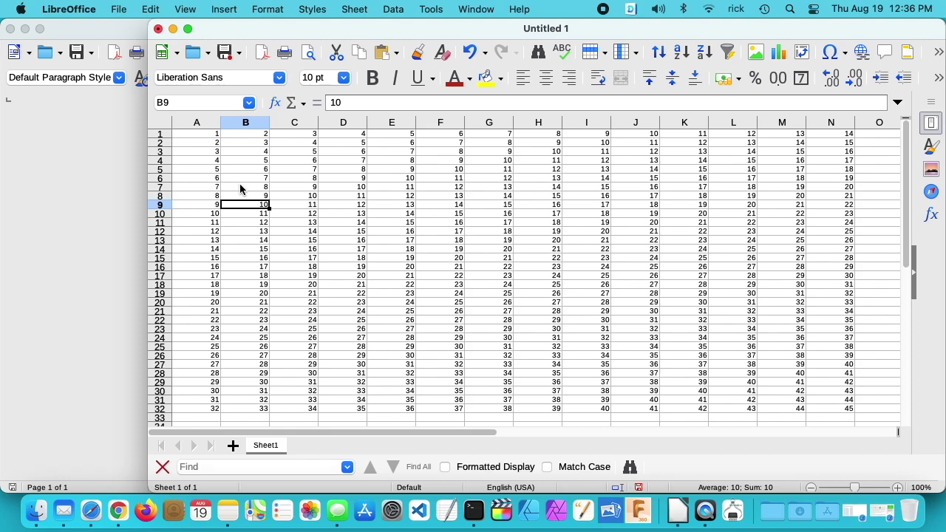